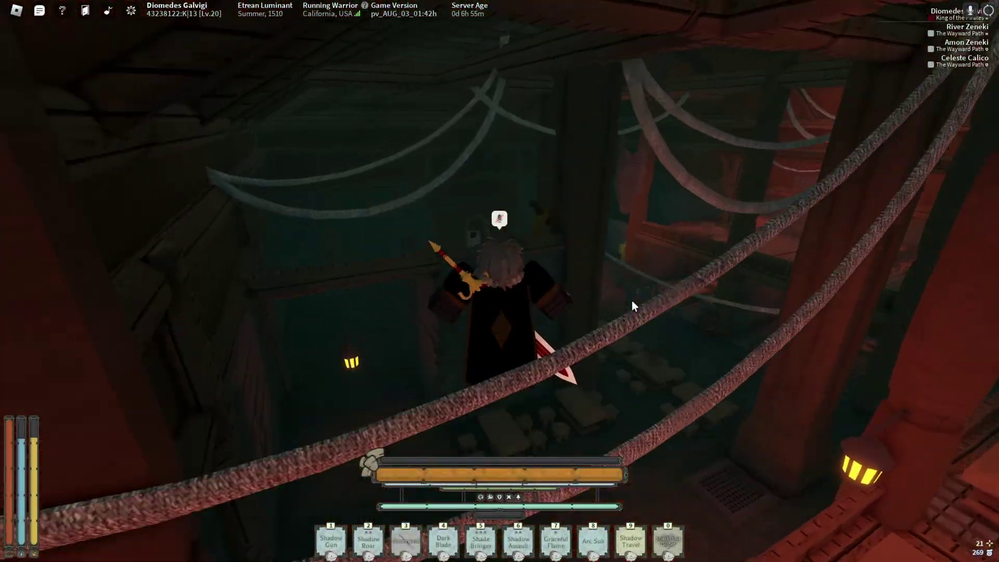
Step: Walk the Deepwoken character back and forth toward the tavern tables and away from the wall
key("s")
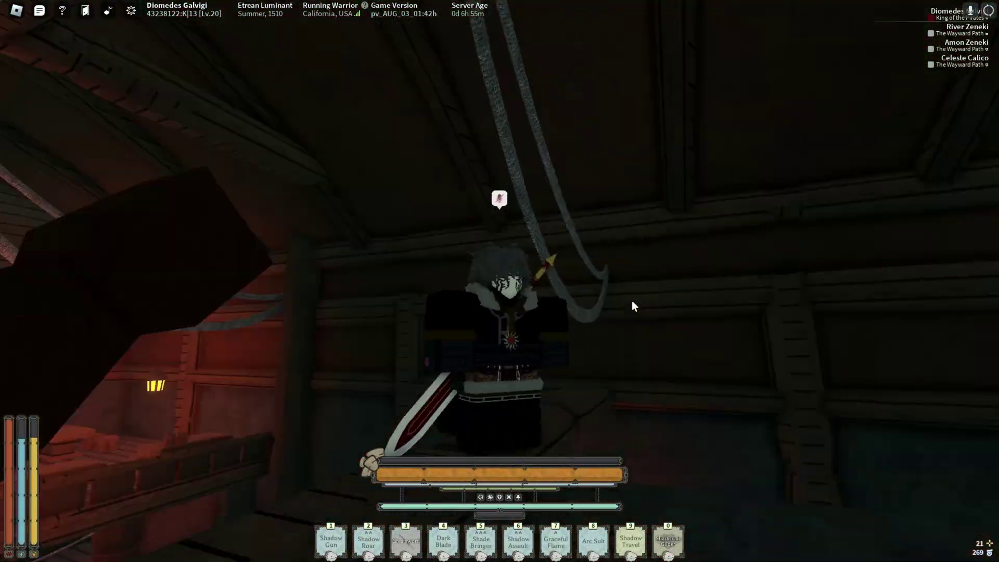
key("w")
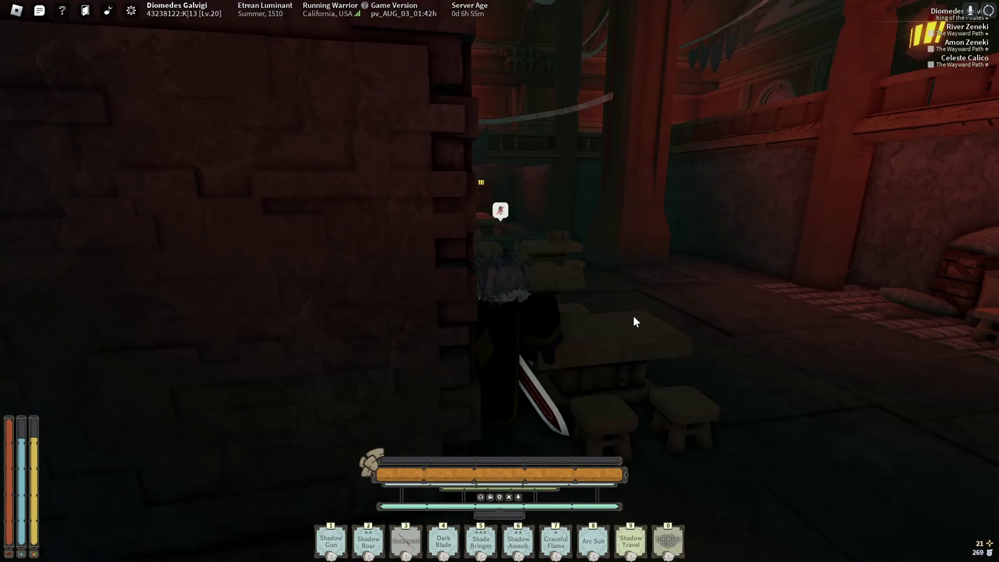
key("s")
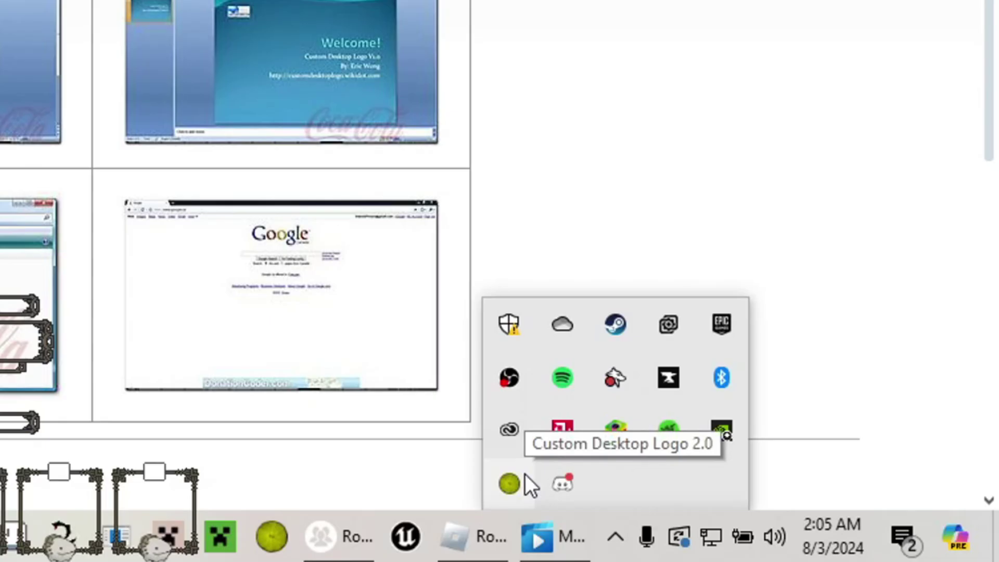
Step: Open Custom Desktop Logo settings from the tray icon and start browsing for a new image folder
right_click(525, 476)
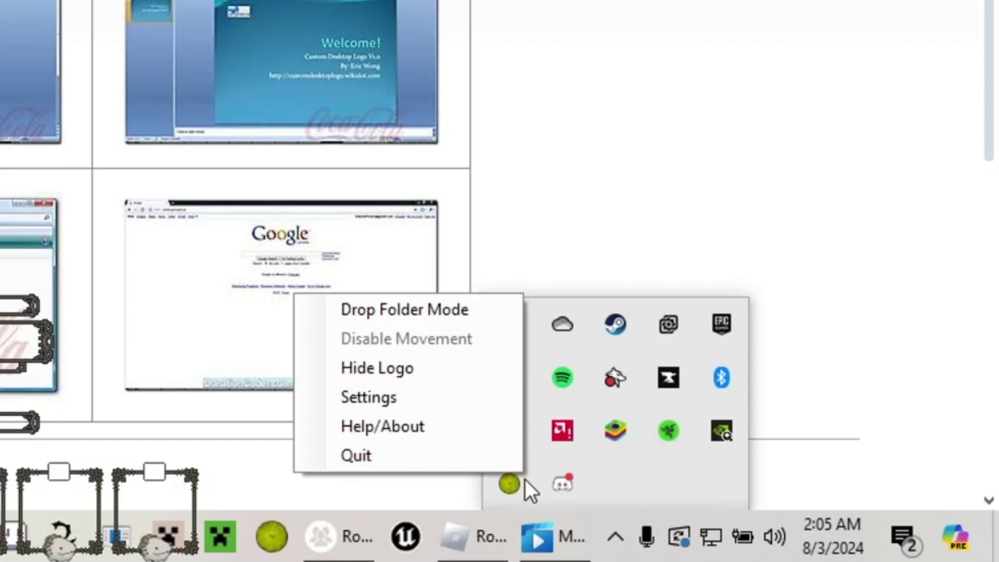
left_click(405, 394)
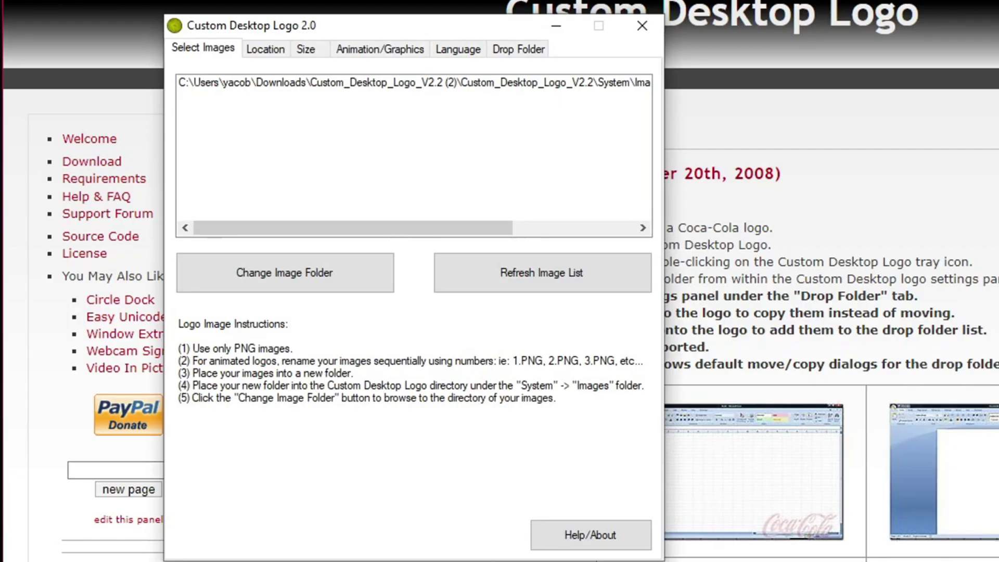
left_click(196, 274)
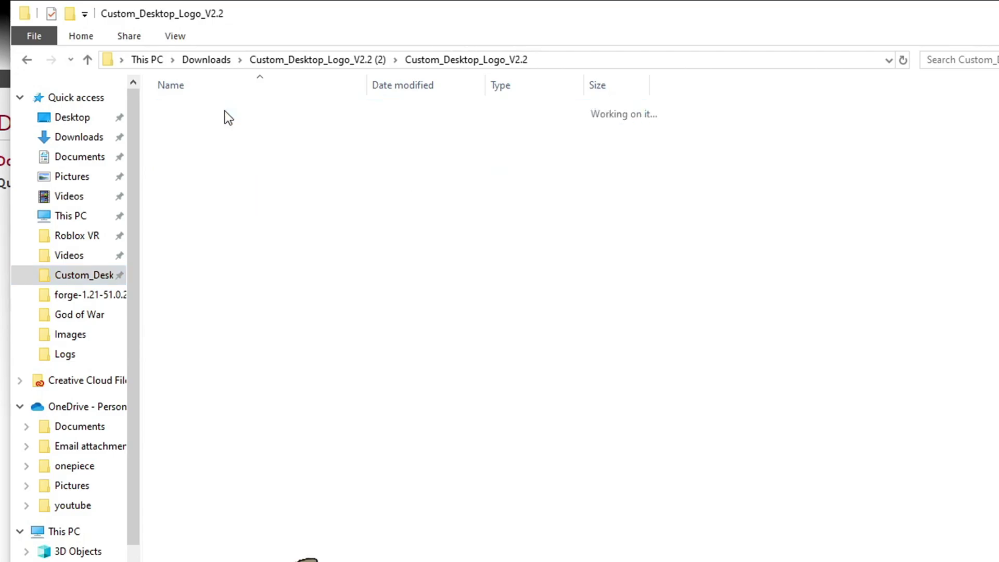
Step: Create a new folder in the logo's Images folder, declining to merge it with deepwoken
double_click(224, 110)
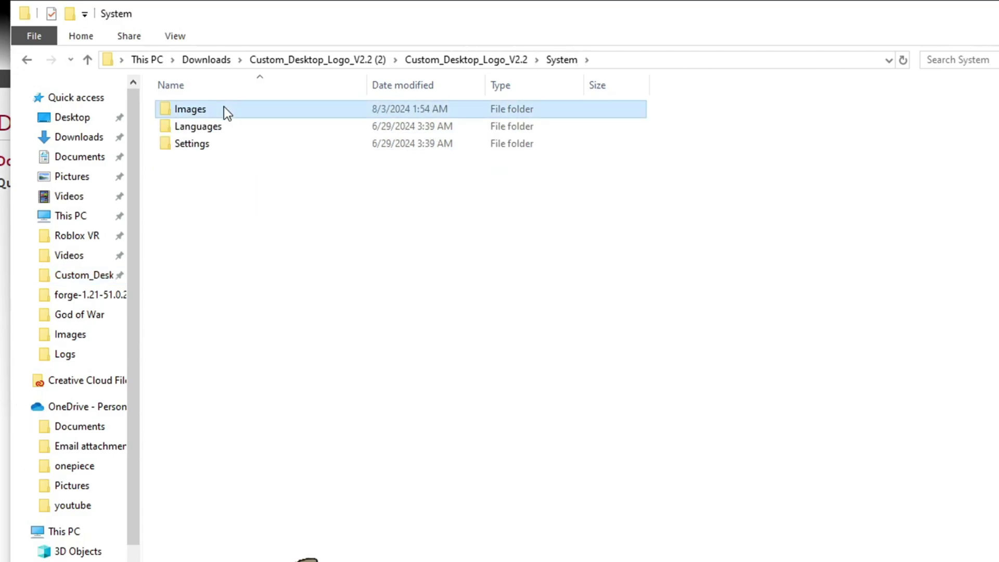
right_click(272, 477)
mouse_move(311, 432)
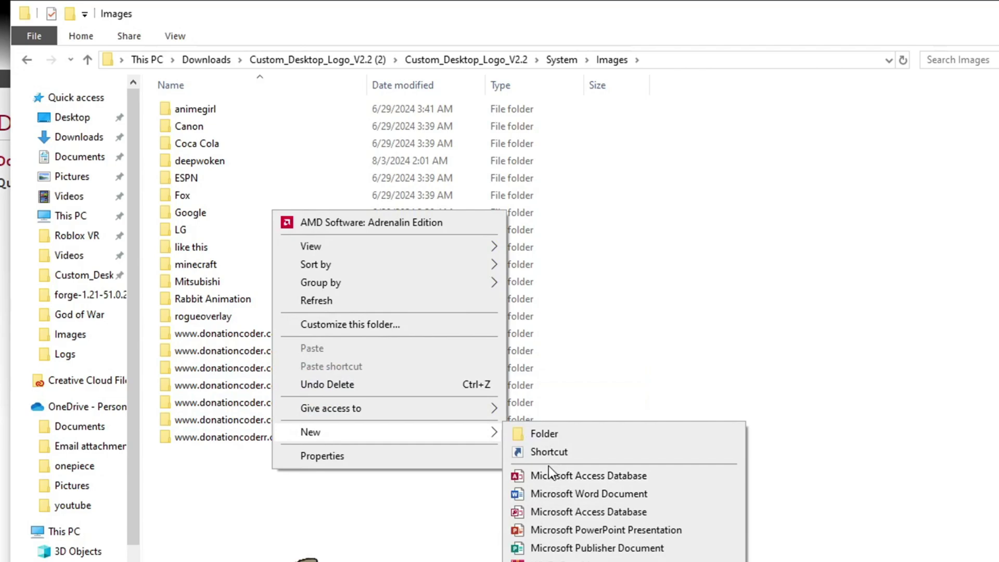
left_click(539, 434)
type("dee")
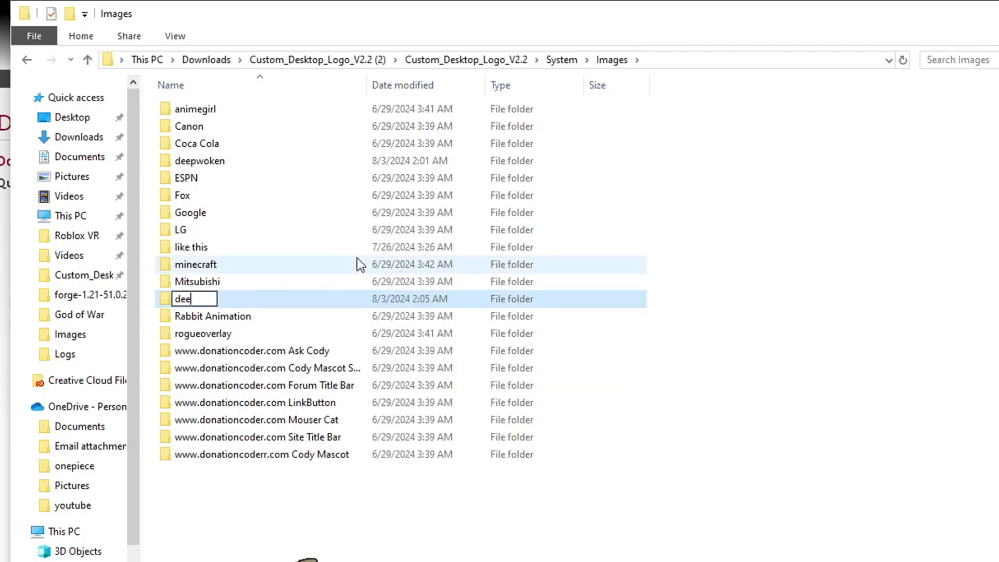
type("pwoken")
key("Return")
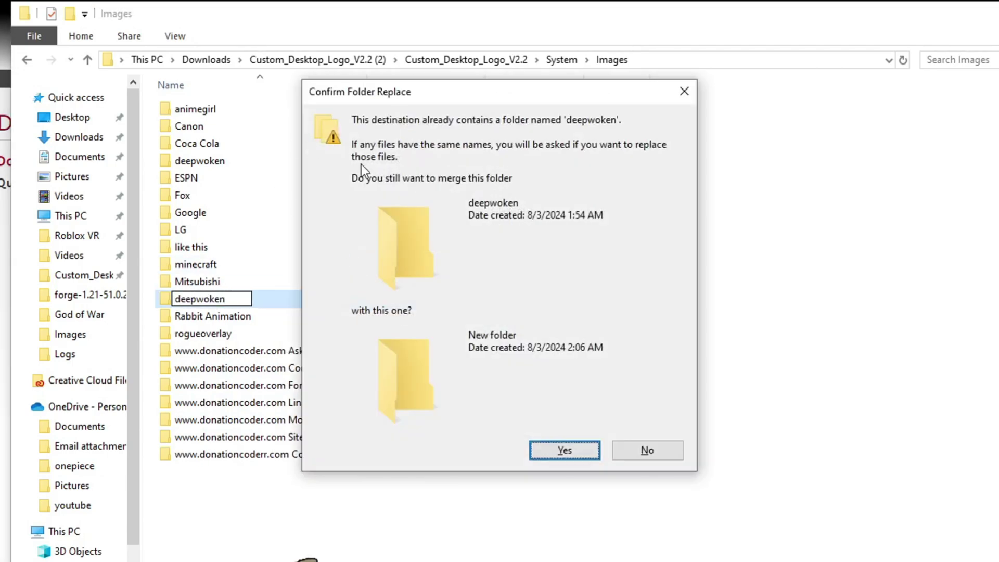
left_click(629, 447)
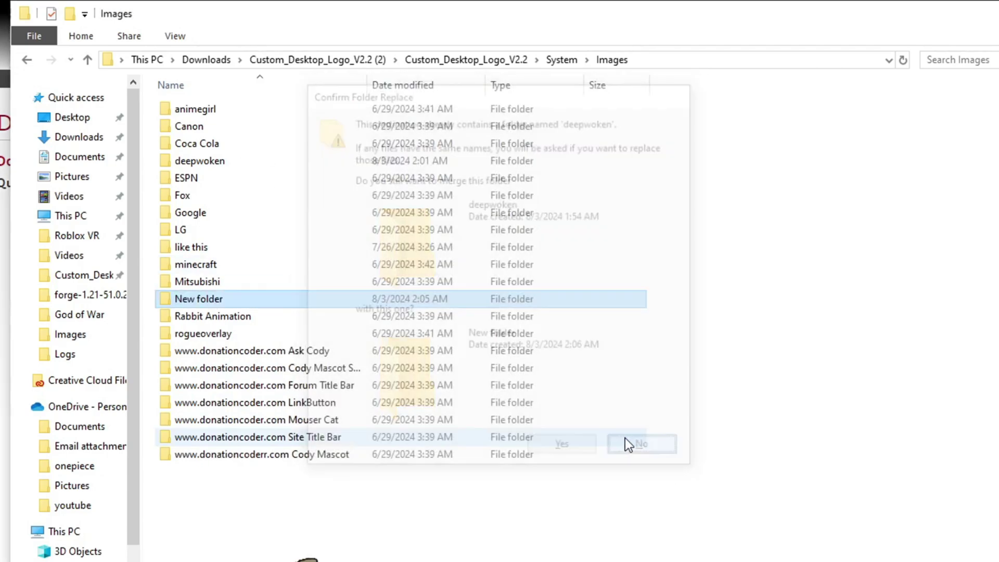
Step: Rename the new folder to deepwoke2
right_click(228, 299)
left_click(295, 559)
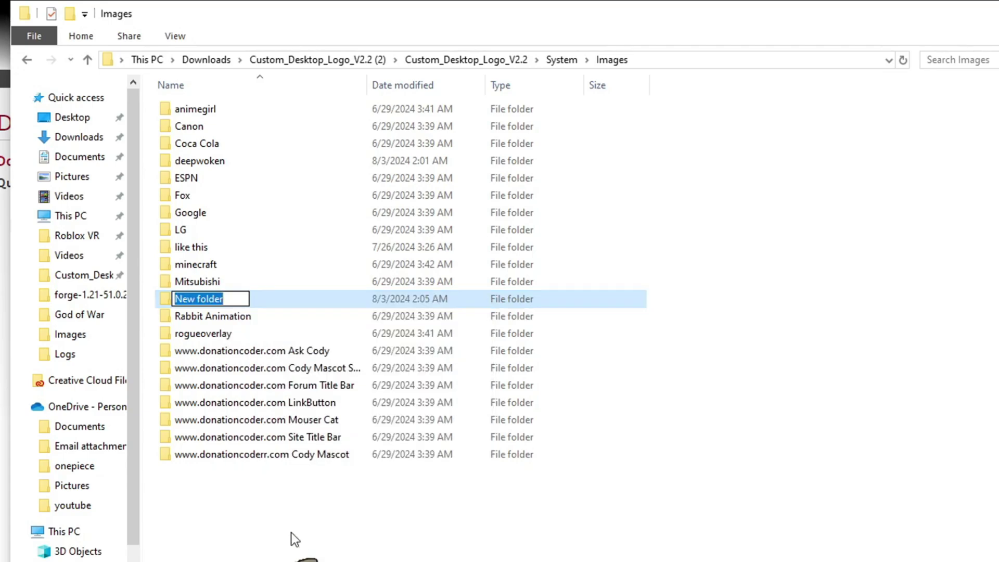
type("deepwoke2")
key("Return")
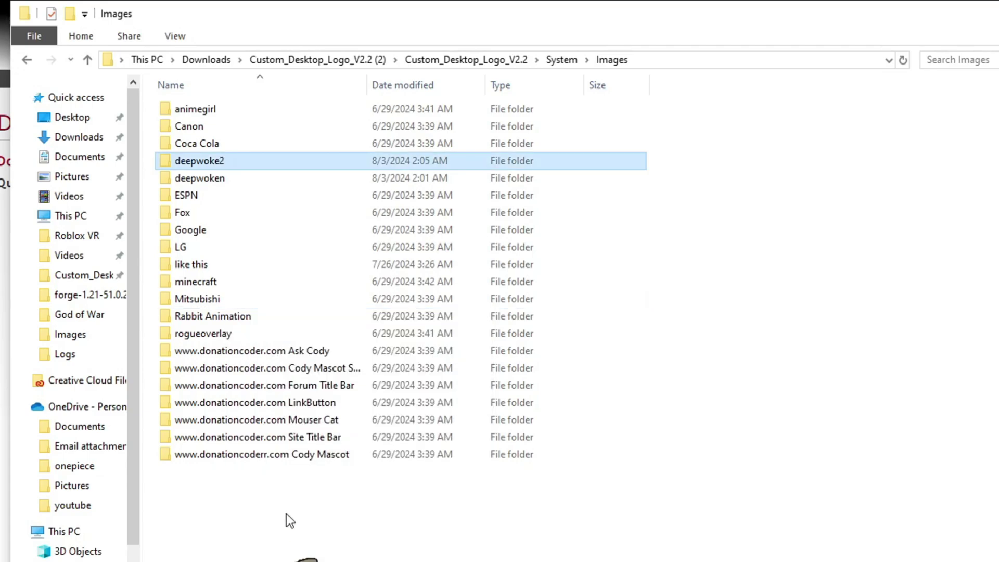
key("Up")
Step: Open deepwoke2 and drag the deepioverlay image into it from a second Explorer window
double_click(201, 166)
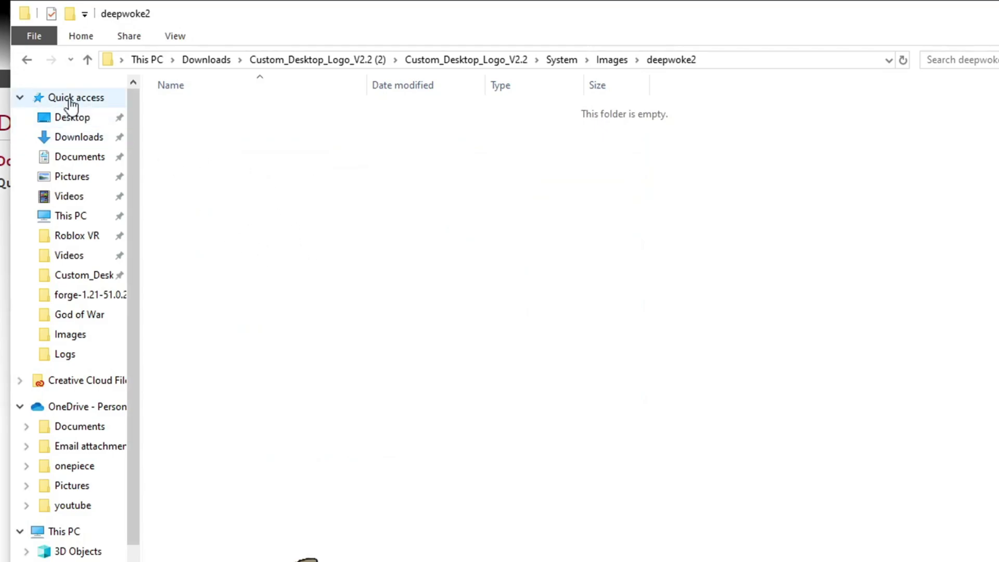
key("super+e")
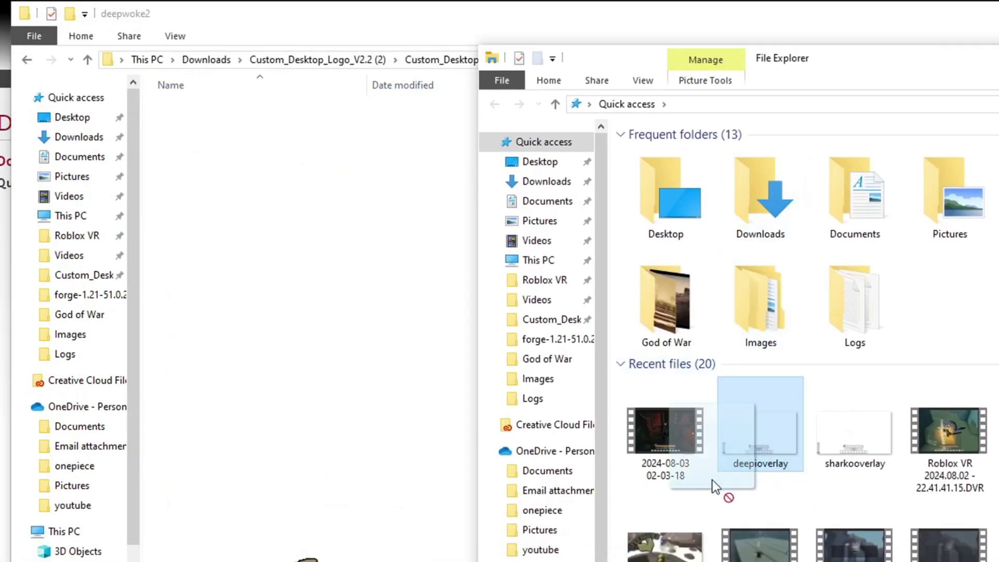
left_click_drag(376, 277, 364, 263)
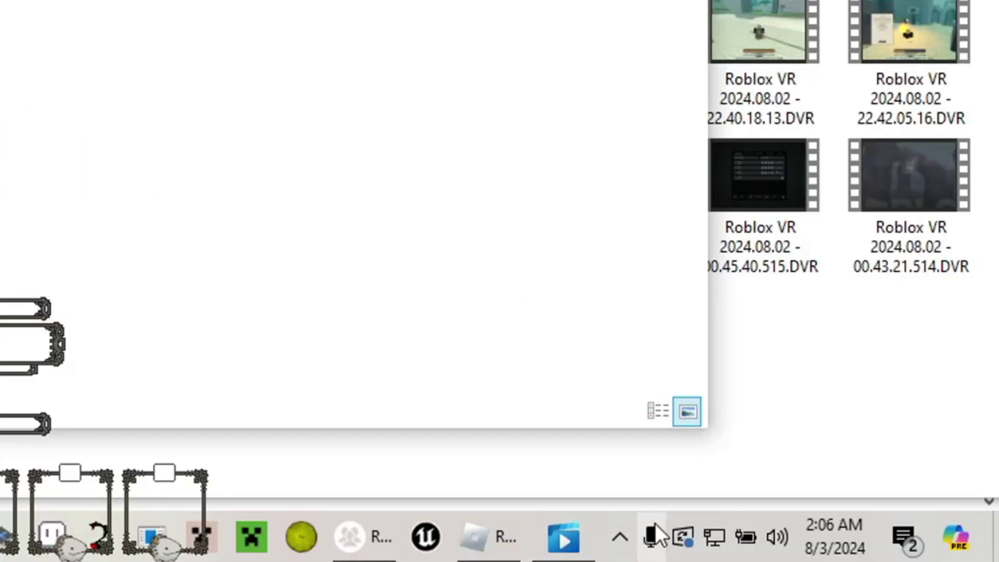
Step: Reopen Custom Desktop Logo settings from the hidden tray icons and browse the image folders
left_click(619, 537)
right_click(512, 484)
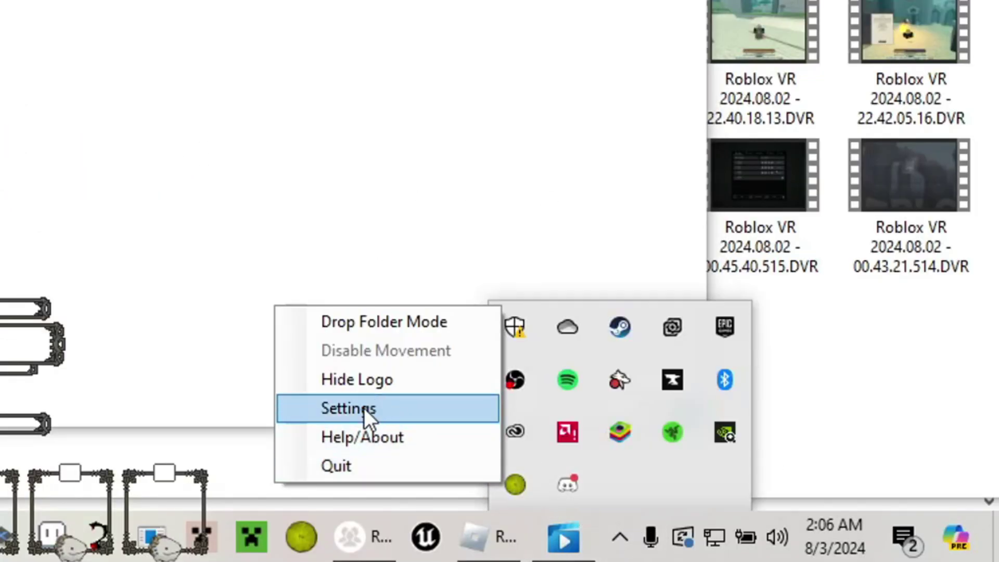
left_click(364, 408)
left_click(324, 265)
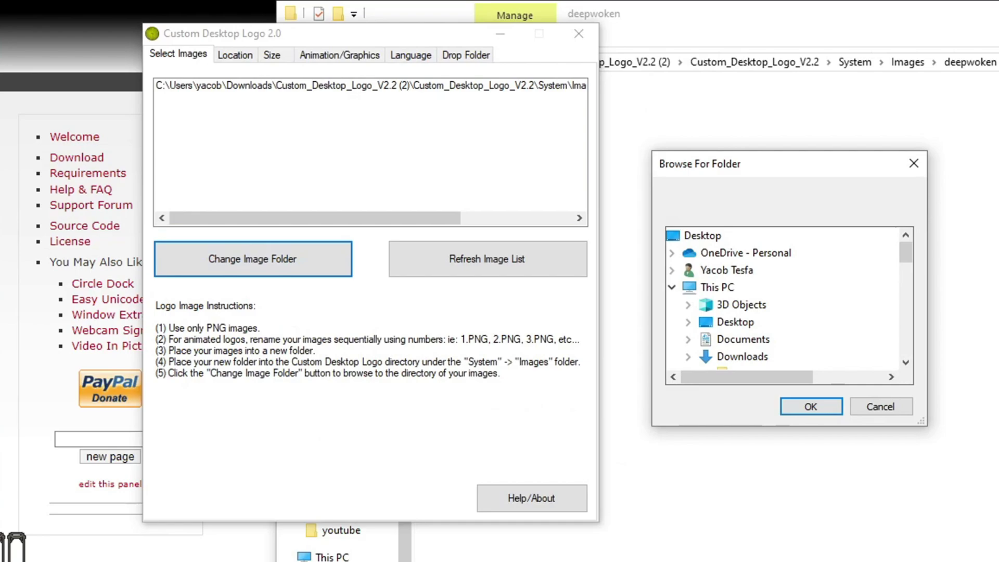
scroll(782, 346, "down", 1)
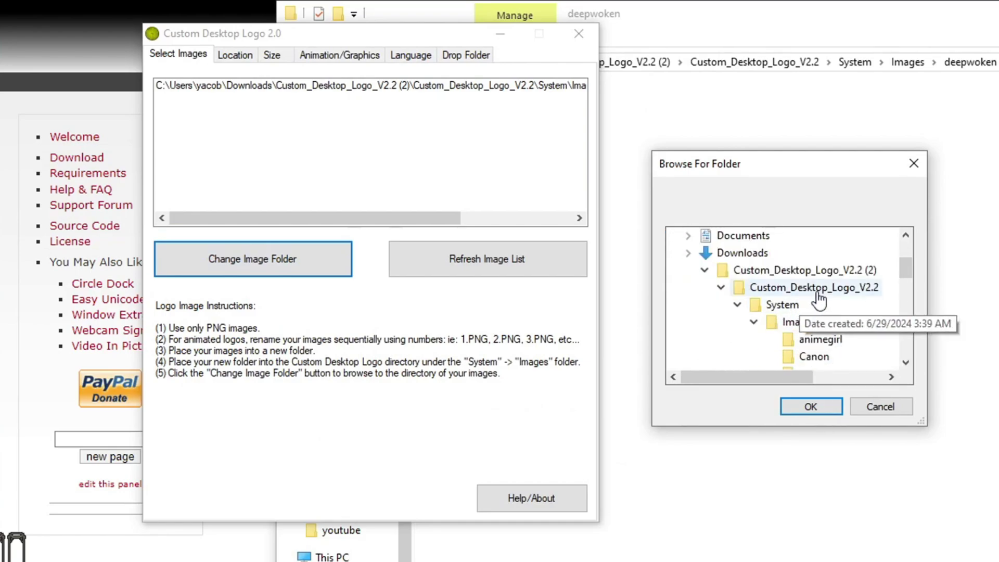
scroll(808, 332, "down", 2)
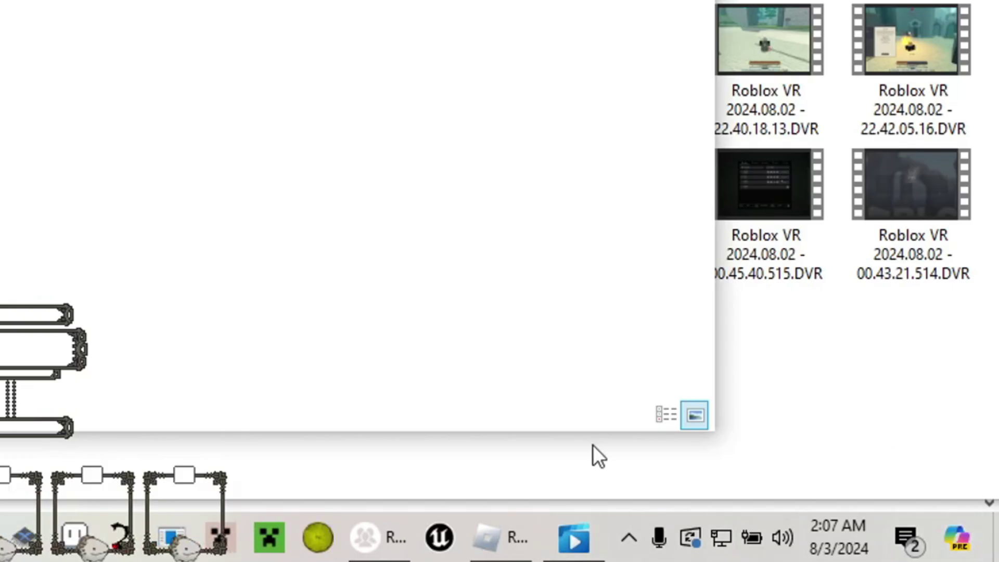
Step: Reopen the logo program's tray options, then bring the Deepwoken game back to the front
left_click(627, 538)
right_click(527, 488)
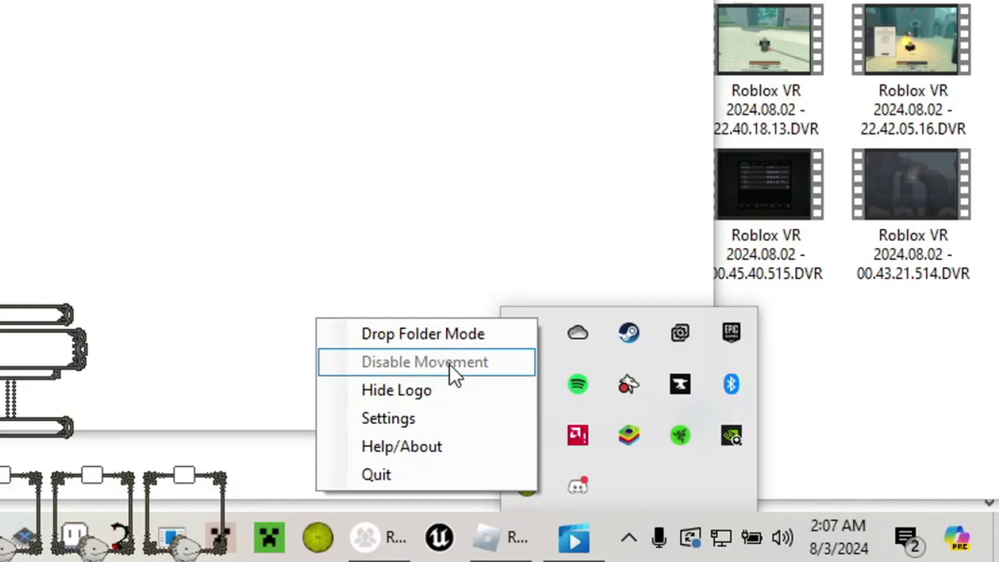
left_click(449, 344)
left_click(486, 539)
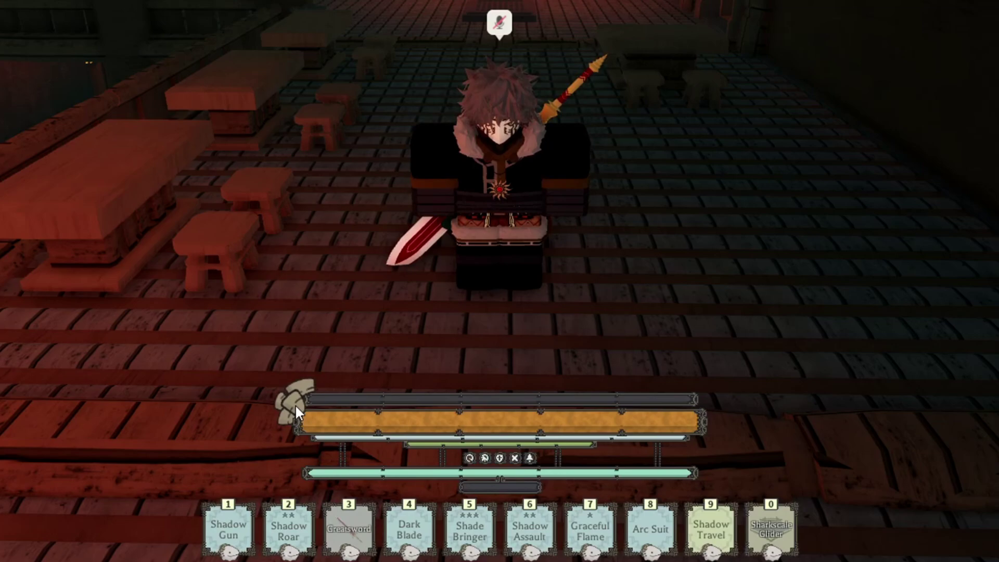
right_click(296, 402)
left_click(329, 411)
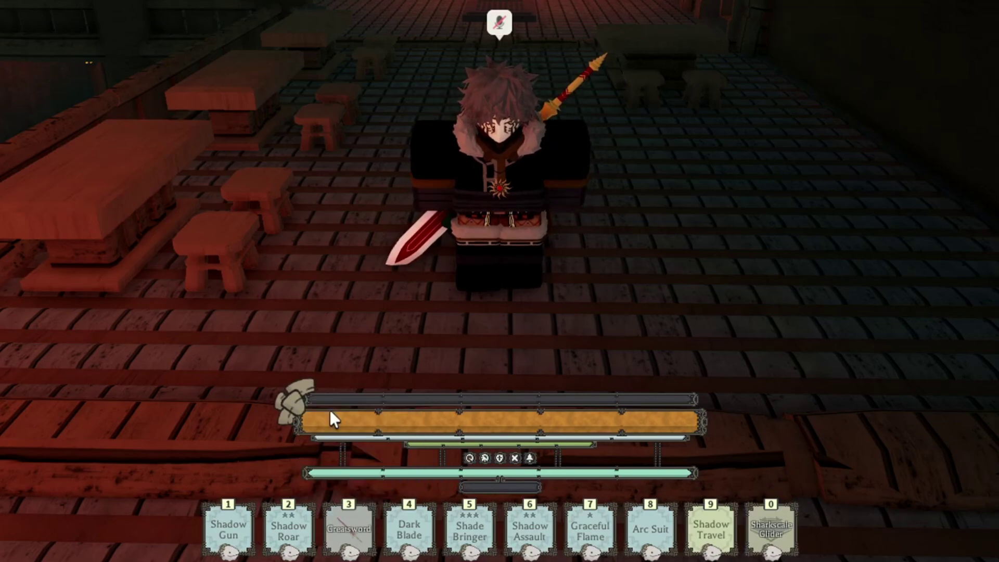
key("w")
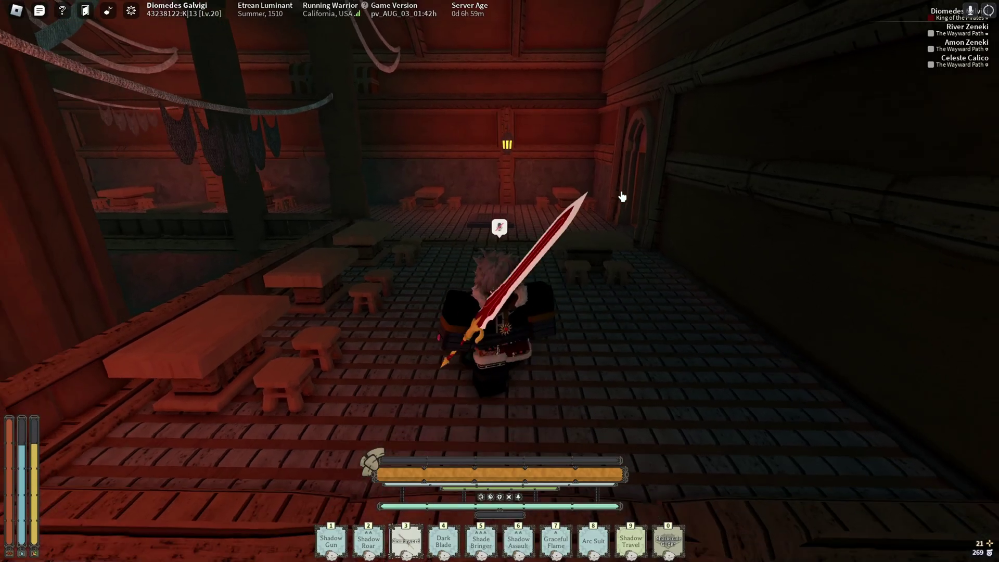
key("a")
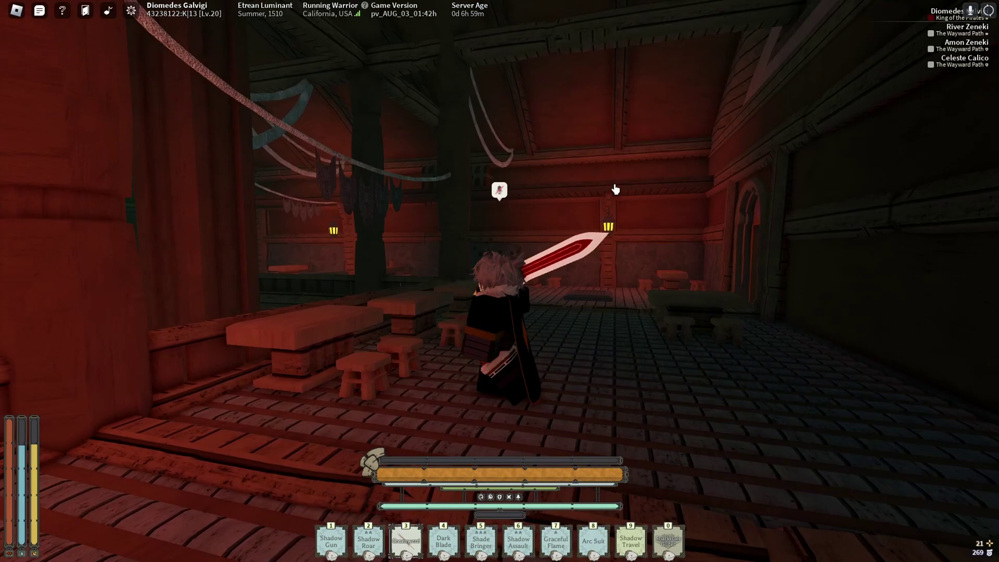
key("s")
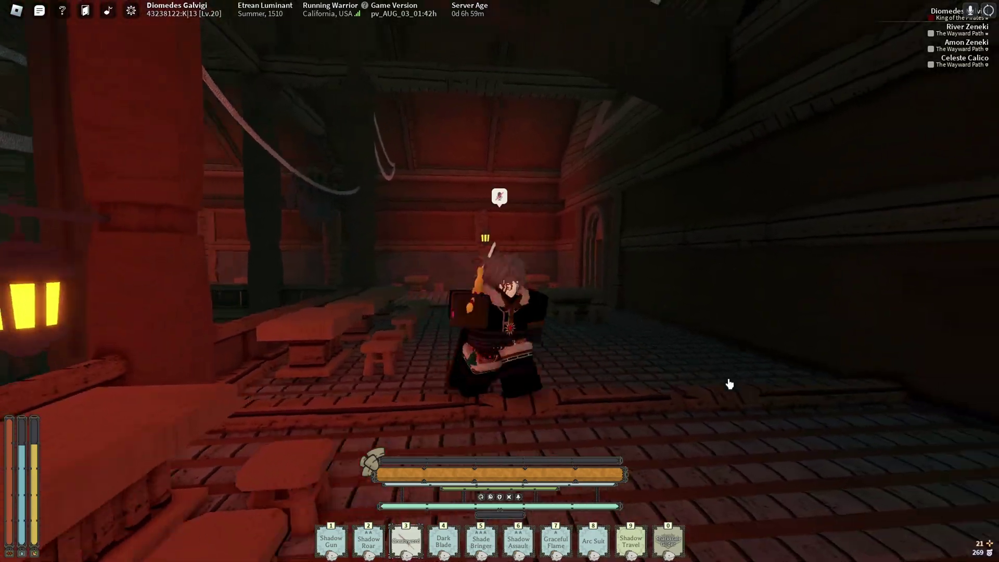
key("w")
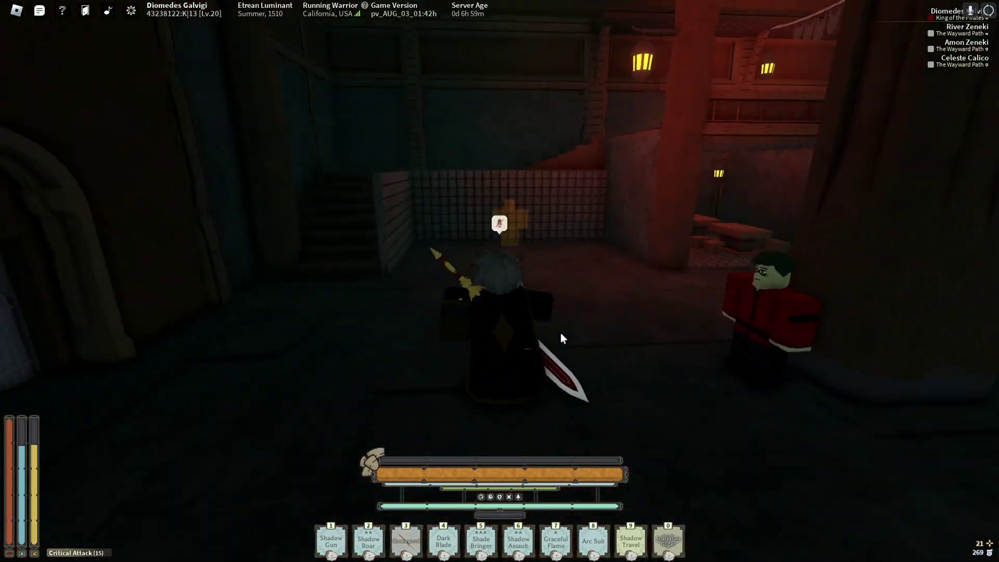
key("w")
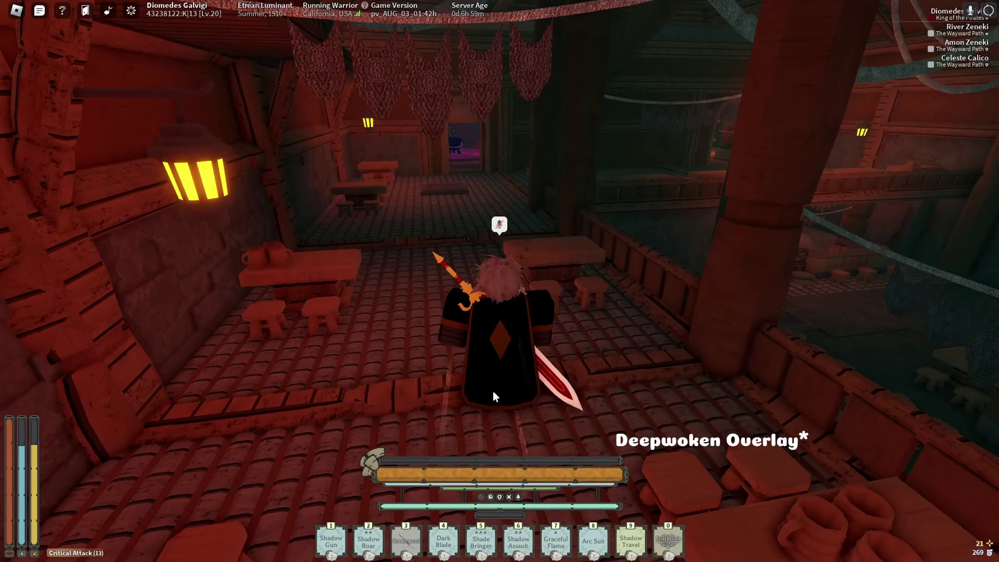
key("s")
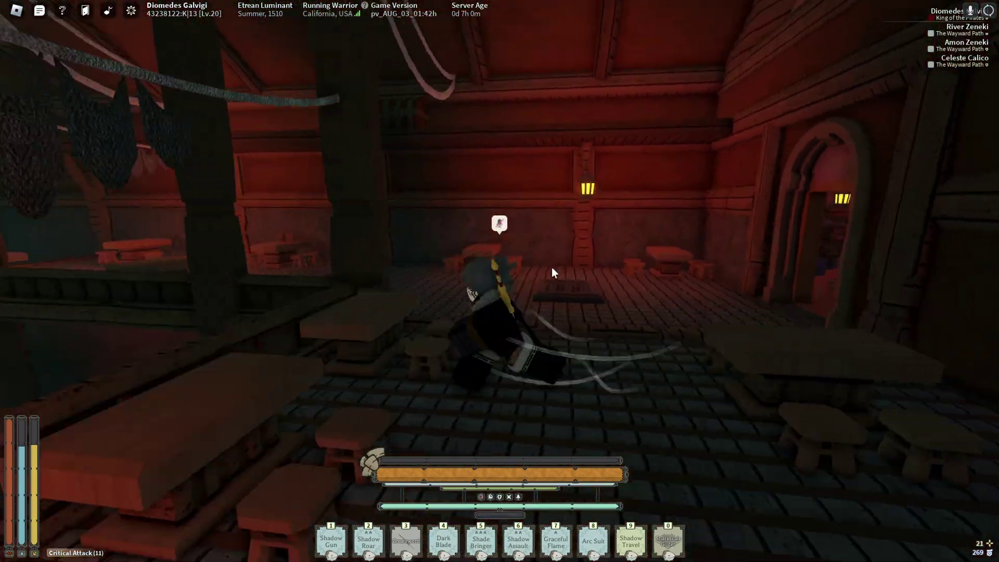
key("w")
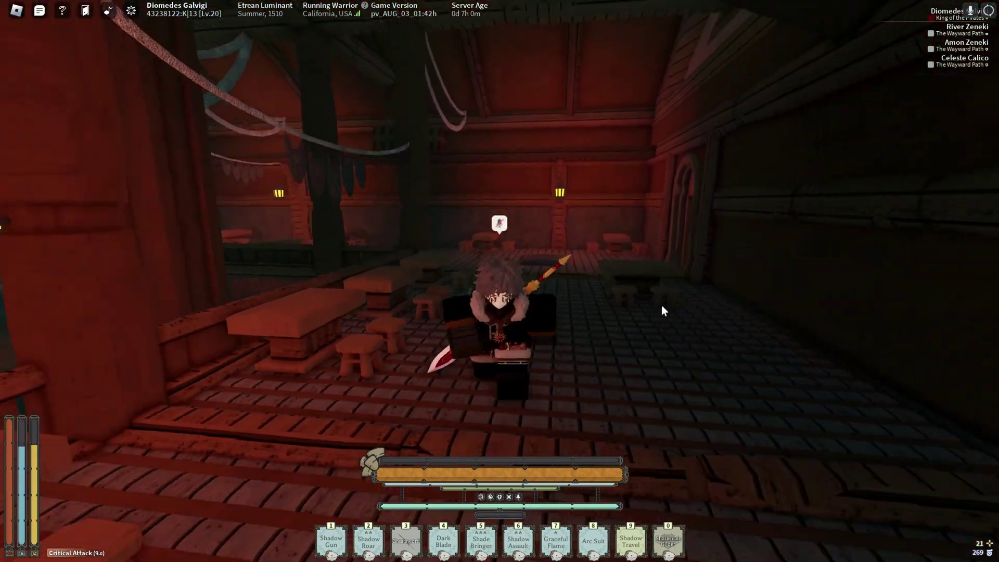
key("w")
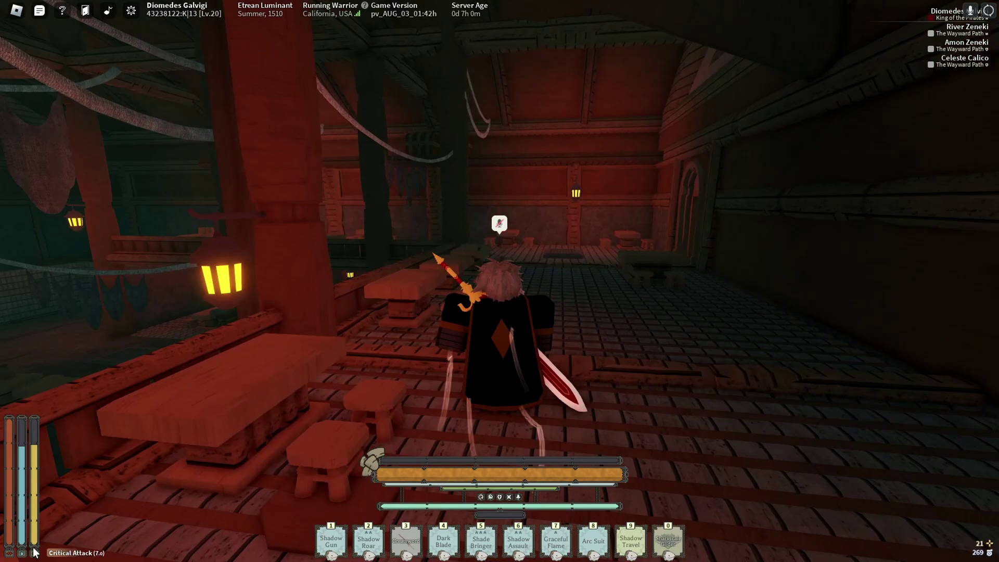
key("s")
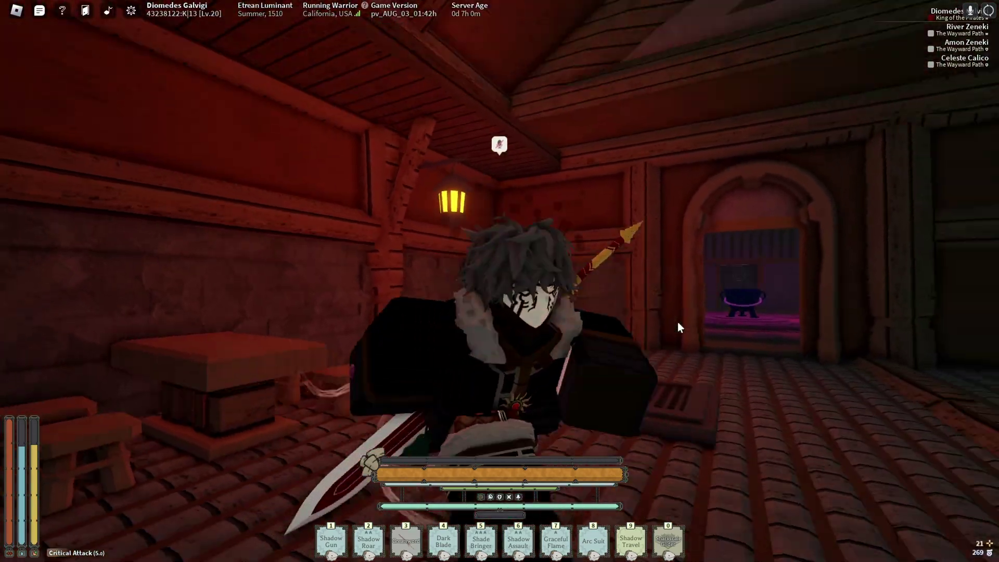
key("s")
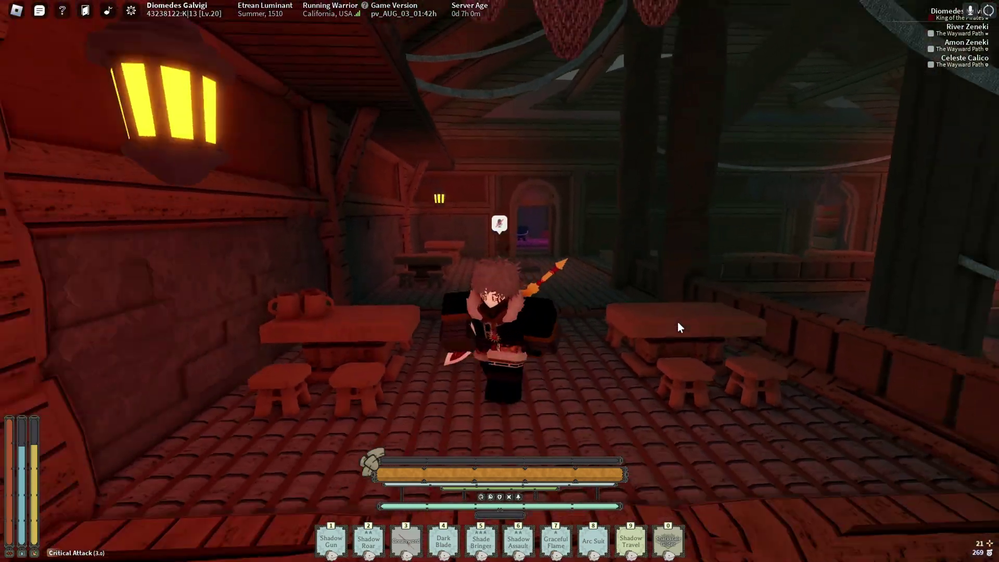